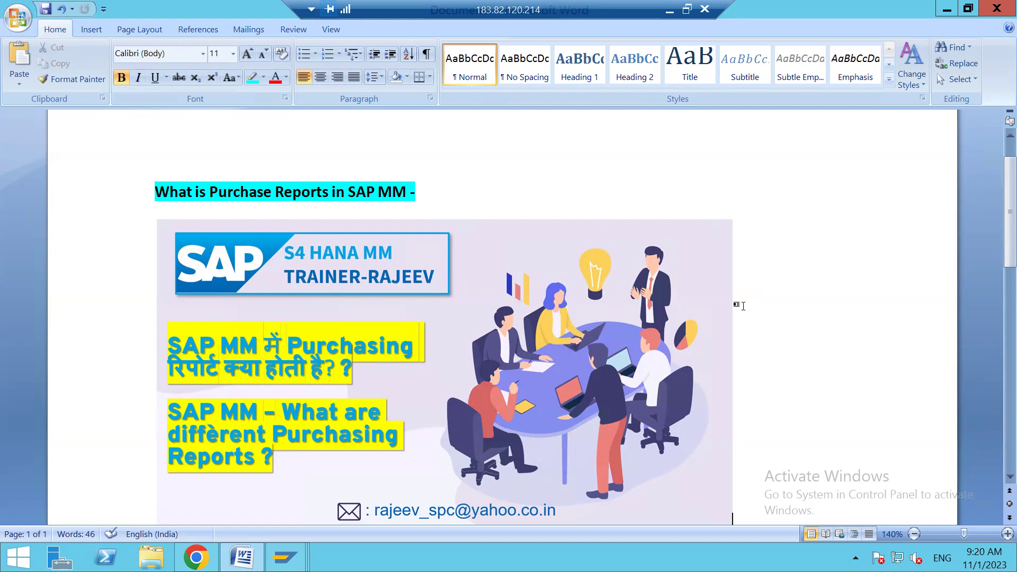
{"action": "scroll", "coordinate": [740, 306], "scroll_direction": "down", "scroll_amount": 3}
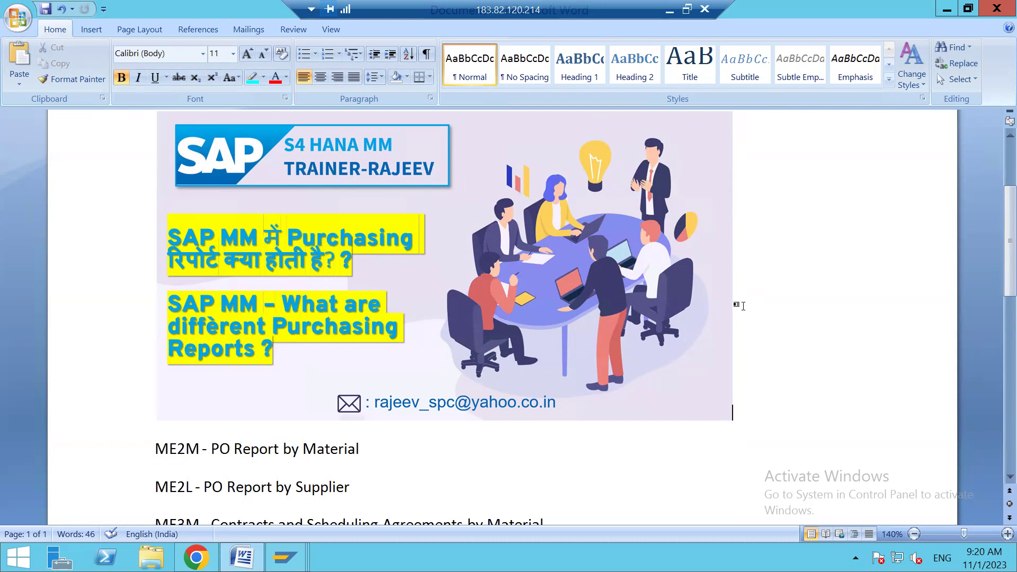
{"action": "scroll", "coordinate": [741, 305], "scroll_direction": "down", "scroll_amount": 3}
{"action": "scroll", "coordinate": [632, 325], "scroll_direction": "down", "scroll_amount": 2}
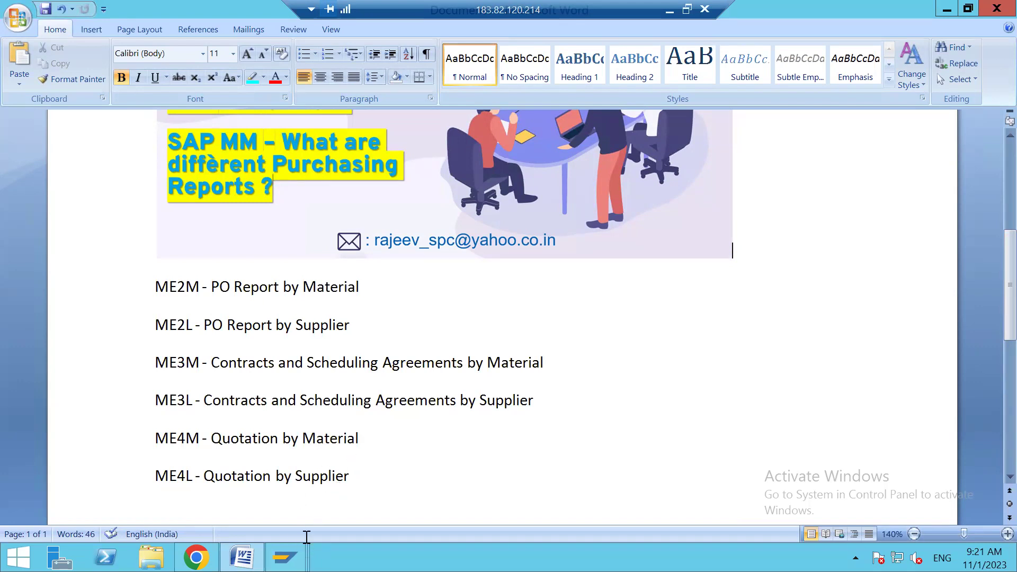
Bring SAP forward and expand Information Systems > Purchasing > Purchasing Documents to show the purchase order reports.
{"action": "mouse_move", "coordinate": [285, 557]}
{"action": "left_click", "coordinate": [291, 486]}
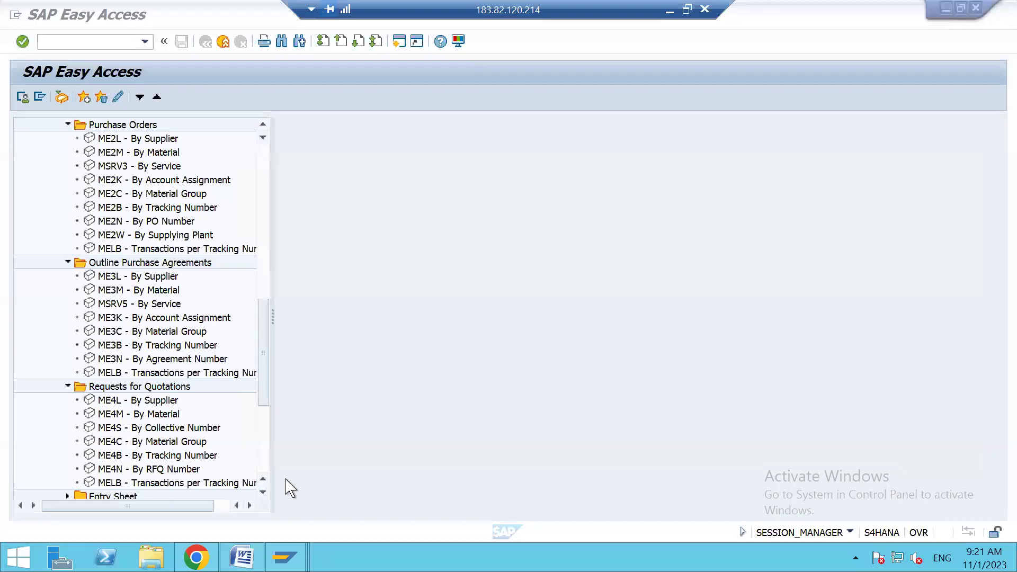
{"action": "scroll", "coordinate": [141, 357], "scroll_direction": "up", "scroll_amount": 1}
{"action": "scroll", "coordinate": [141, 357], "scroll_direction": "up", "scroll_amount": 3}
{"action": "scroll", "coordinate": [144, 356], "scroll_direction": "up", "scroll_amount": 2}
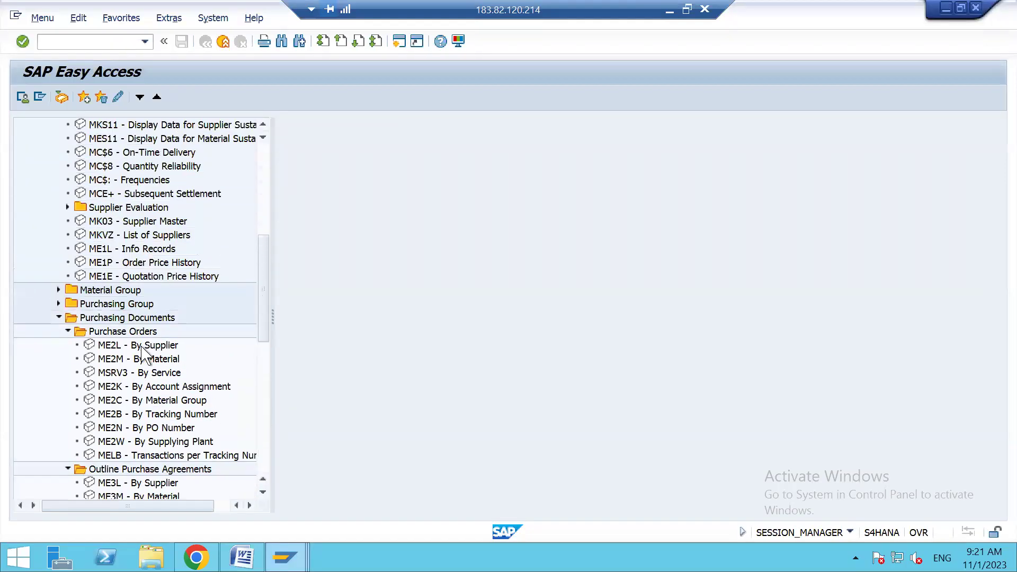
{"action": "scroll", "coordinate": [144, 356], "scroll_direction": "up", "scroll_amount": 1}
{"action": "scroll", "coordinate": [154, 242], "scroll_direction": "up", "scroll_amount": 3}
{"action": "scroll", "coordinate": [159, 234], "scroll_direction": "up", "scroll_amount": 3}
{"action": "scroll", "coordinate": [157, 240], "scroll_direction": "down", "scroll_amount": 1}
{"action": "scroll", "coordinate": [157, 240], "scroll_direction": "down", "scroll_amount": 2}
{"action": "left_click", "coordinate": [58, 235]}
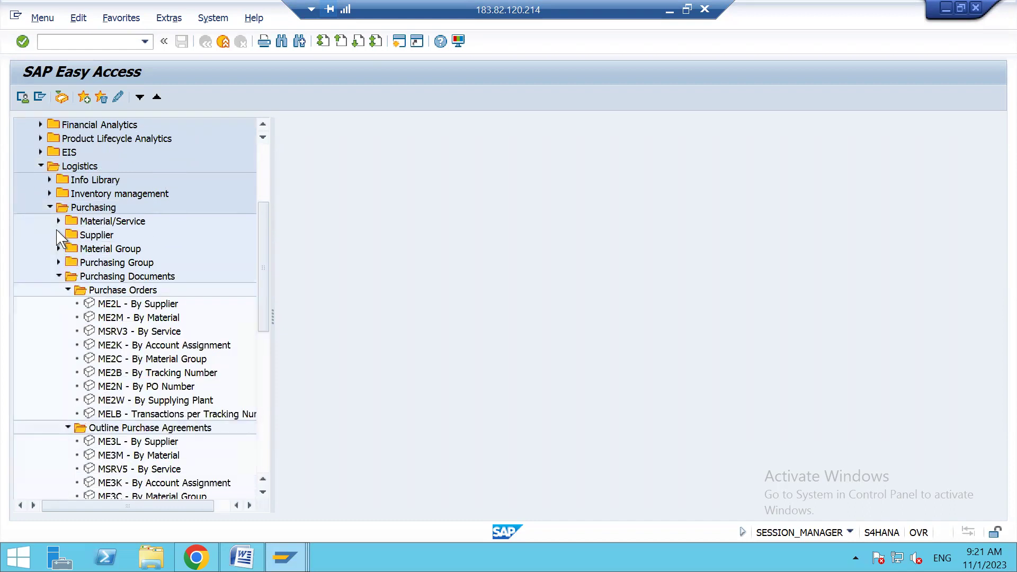
{"action": "left_click", "coordinate": [49, 208]}
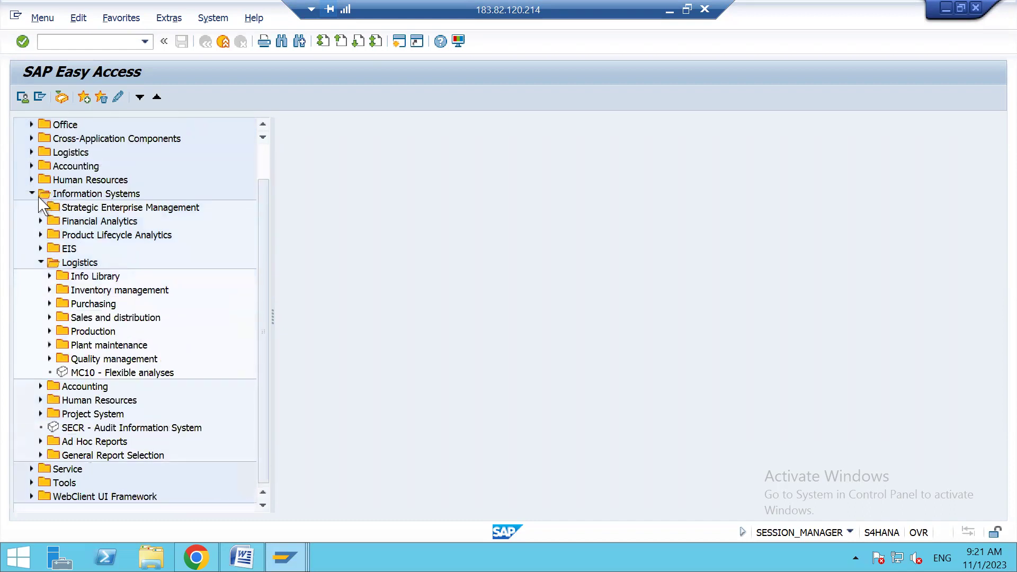
{"action": "left_click", "coordinate": [33, 194]}
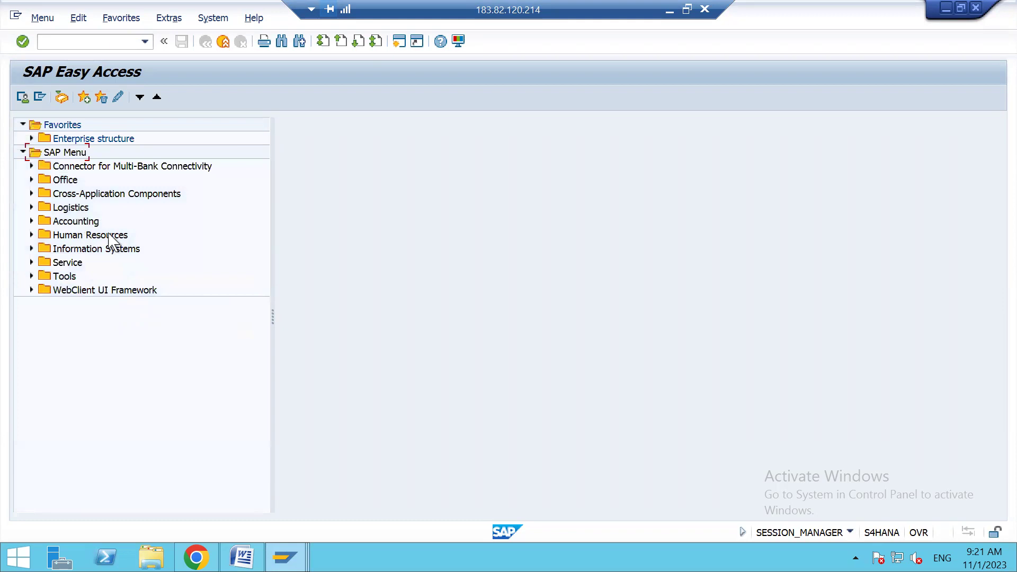
{"action": "left_click", "coordinate": [32, 248]}
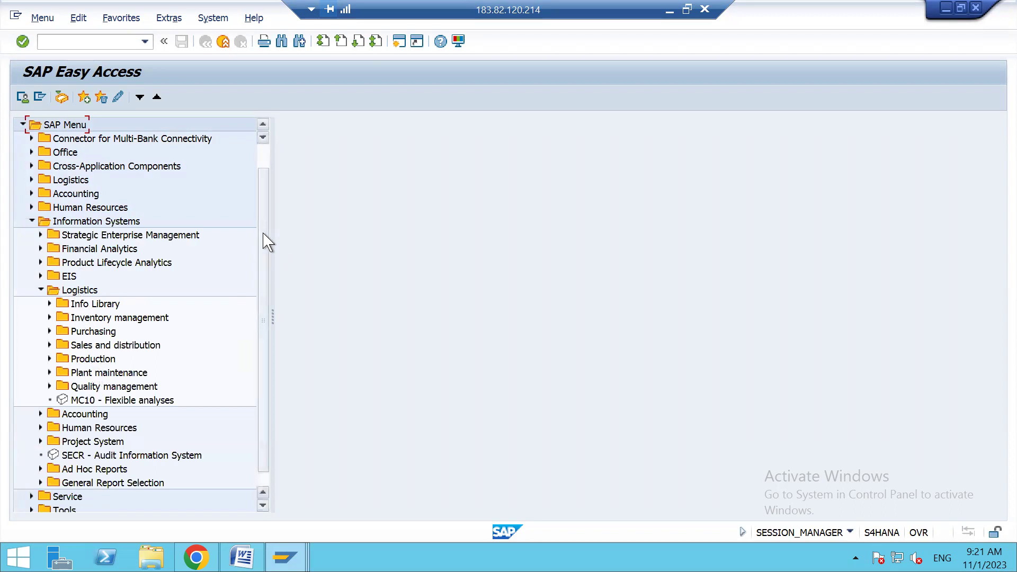
{"action": "scroll", "coordinate": [267, 243], "scroll_direction": "down", "scroll_amount": 1}
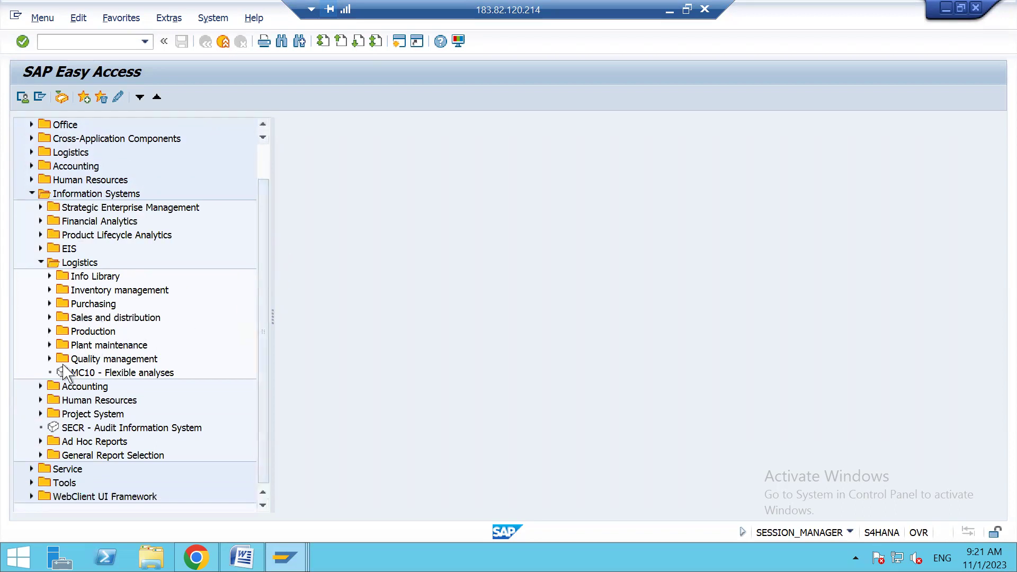
{"action": "left_click", "coordinate": [49, 304]}
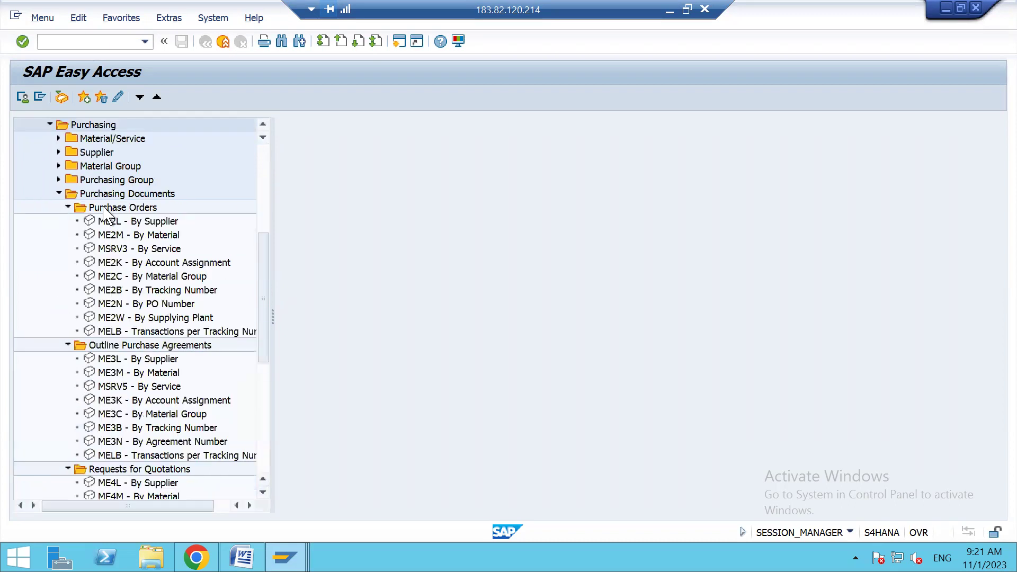
{"action": "left_click", "coordinate": [93, 127]}
{"action": "left_click", "coordinate": [60, 195]}
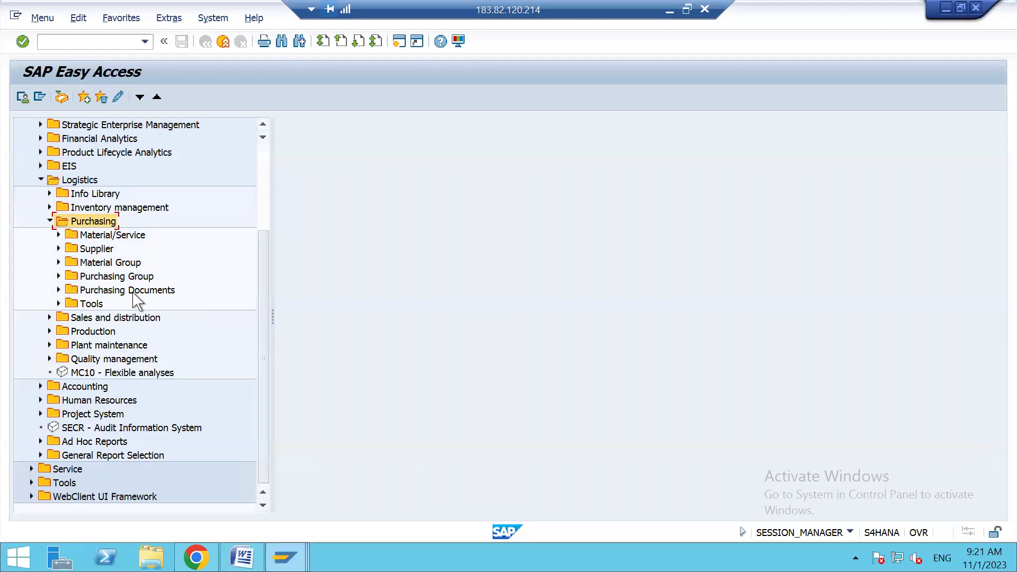
{"action": "left_click", "coordinate": [60, 291]}
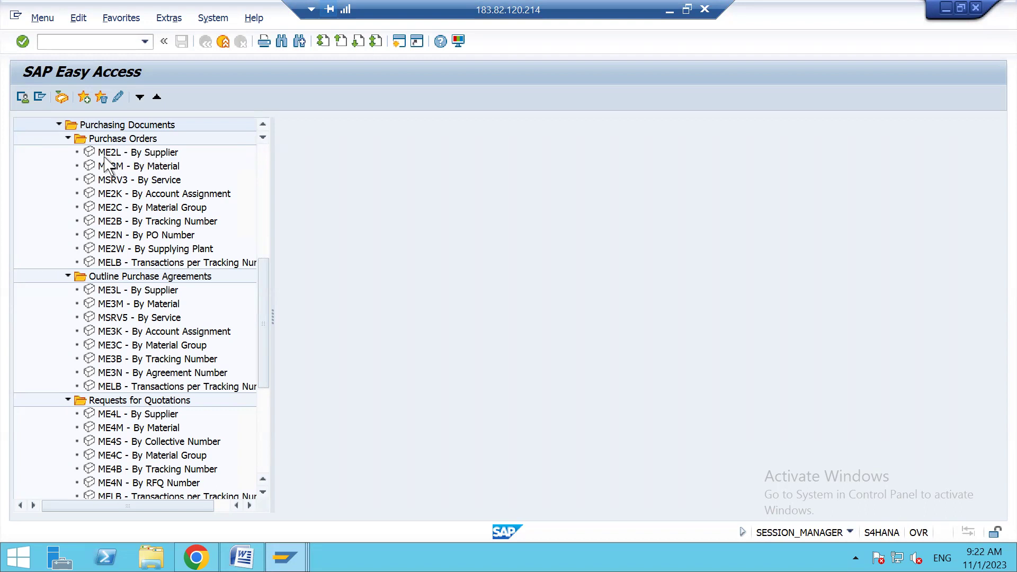
{"action": "double_click", "coordinate": [155, 152]}
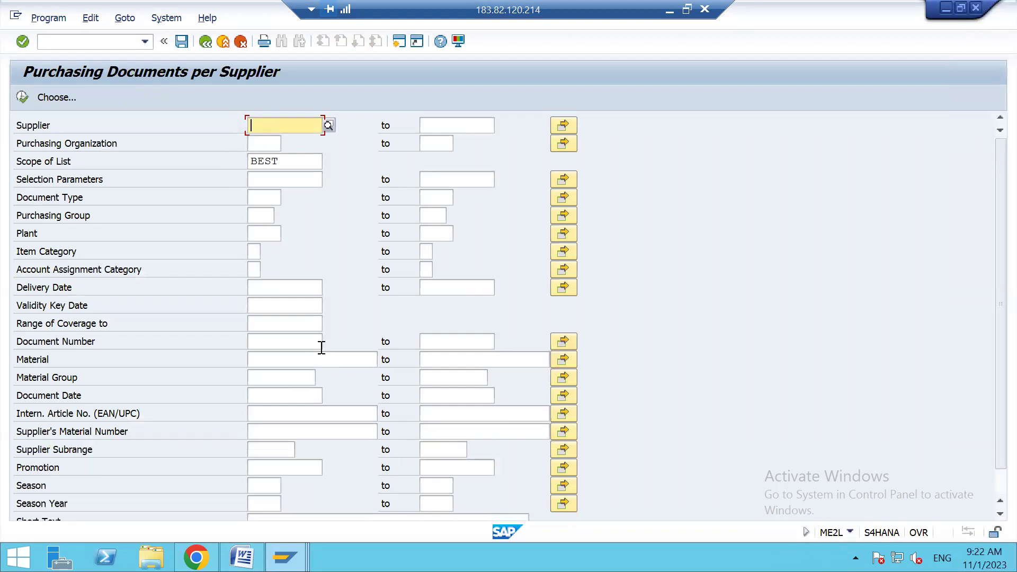
{"action": "left_click", "coordinate": [316, 127]}
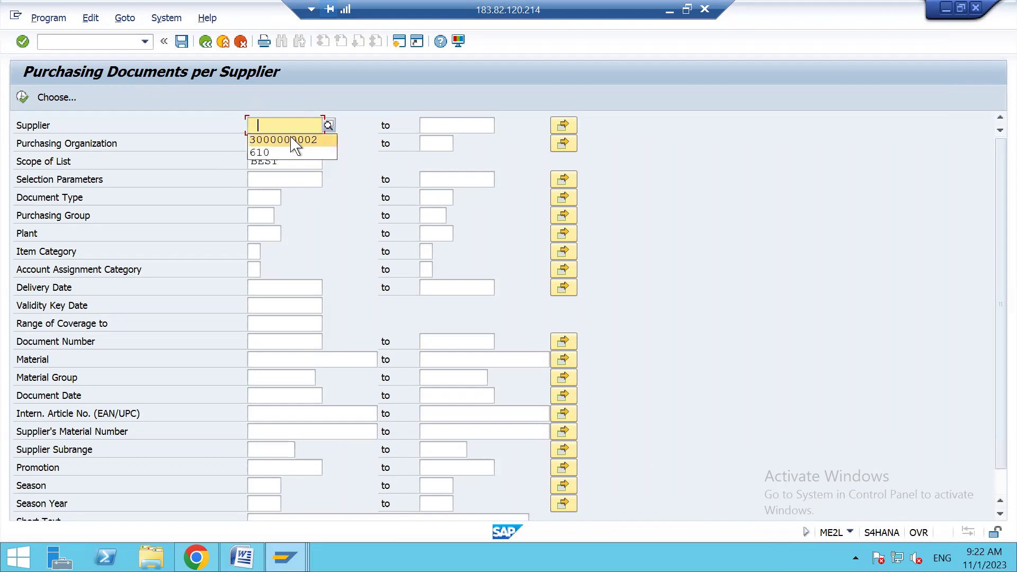
{"action": "left_click", "coordinate": [291, 140]}
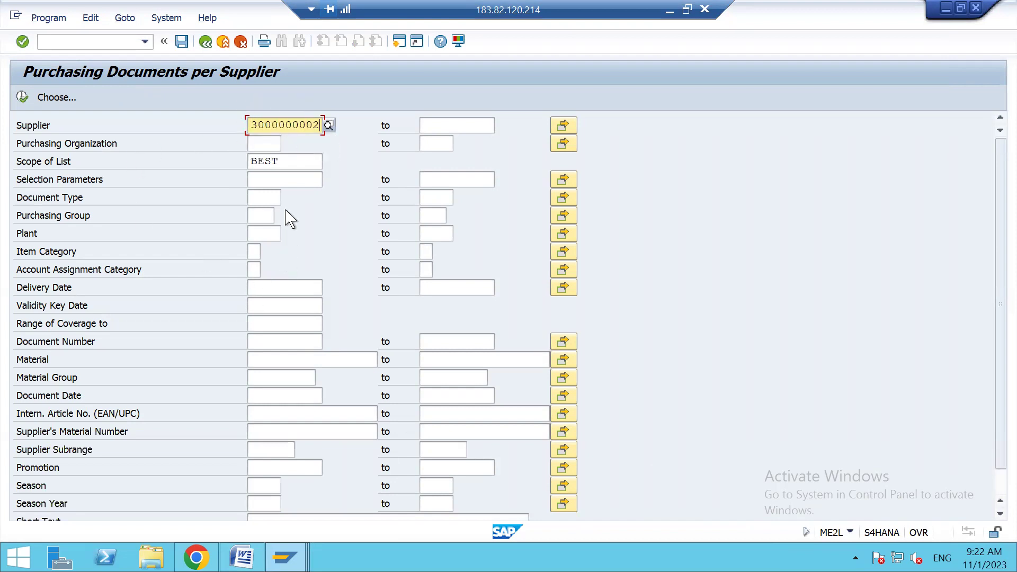
{"action": "left_click", "coordinate": [290, 163]}
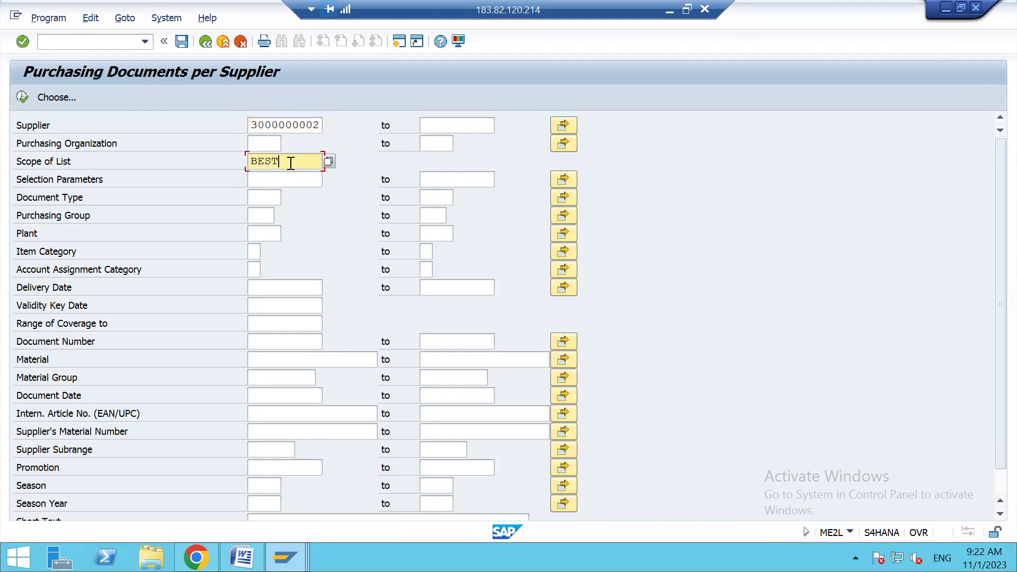
{"action": "key", "text": "BackSpace"}
{"action": "key", "text": "BackSpace"}
{"action": "key", "text": "BackSpace"}
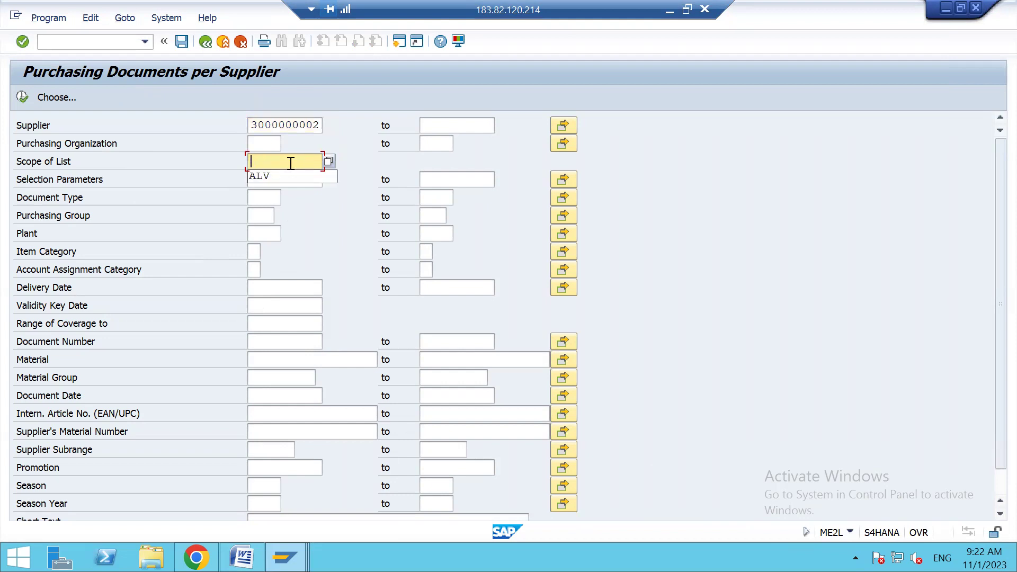
{"action": "left_click", "coordinate": [286, 177]}
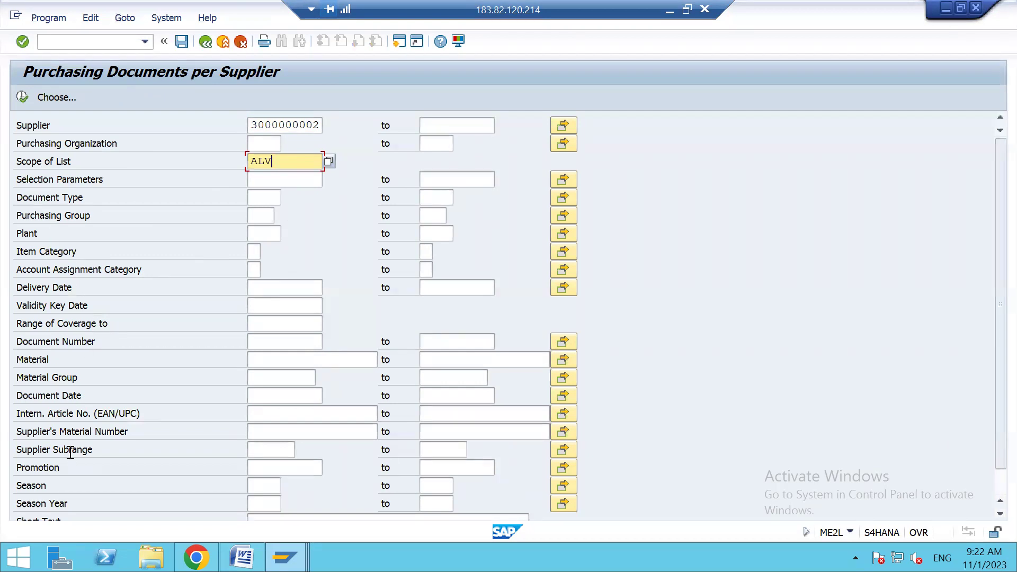
{"action": "left_click", "coordinate": [262, 398]}
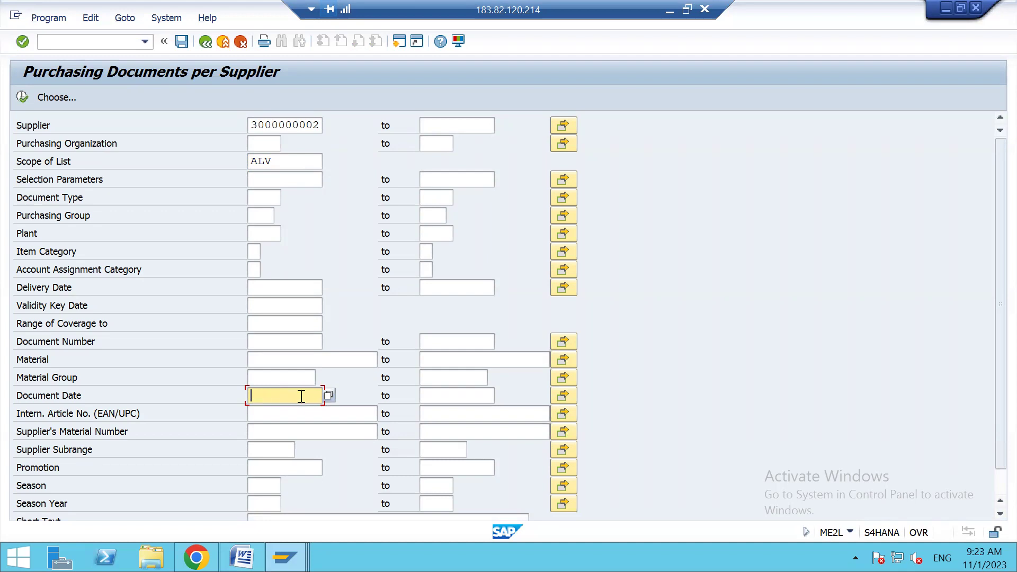
Set the document date range 01.10.2023 to 31.10.2023 via the calendar and execute the report.
{"action": "left_click", "coordinate": [329, 395]}
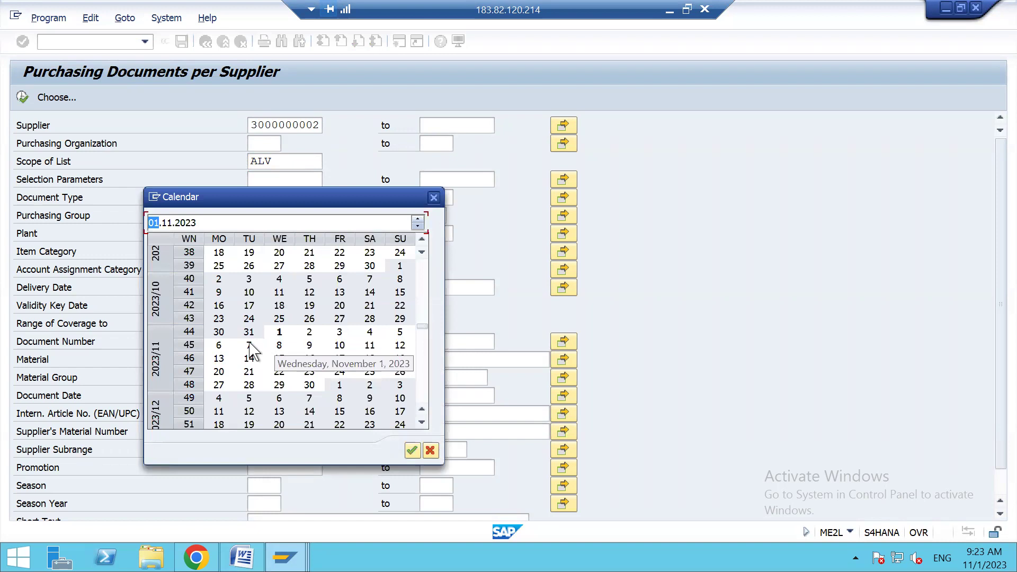
{"action": "double_click", "coordinate": [400, 266]}
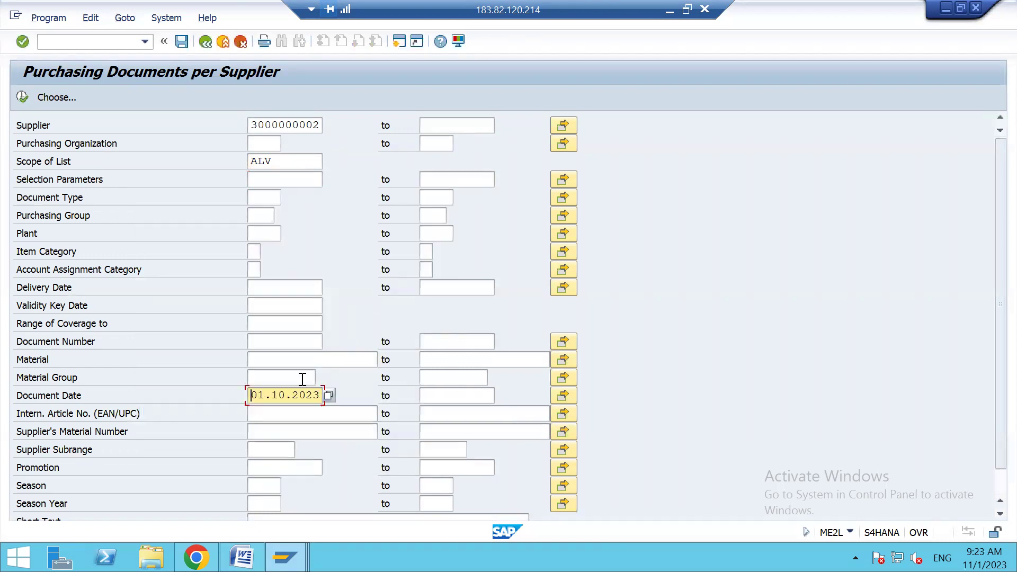
{"action": "left_click", "coordinate": [440, 396]}
{"action": "key", "text": "F4"}
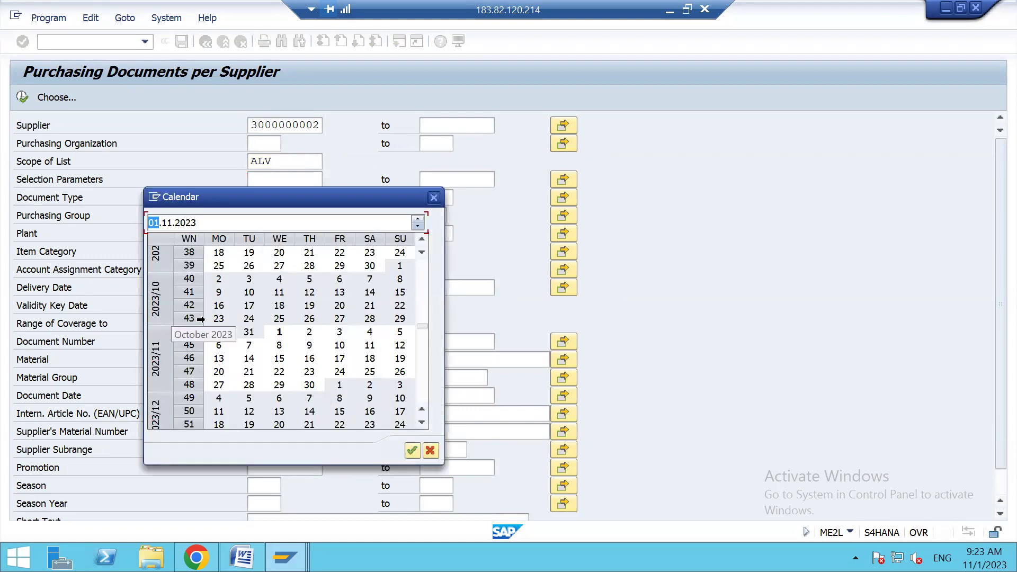
{"action": "double_click", "coordinate": [248, 332]}
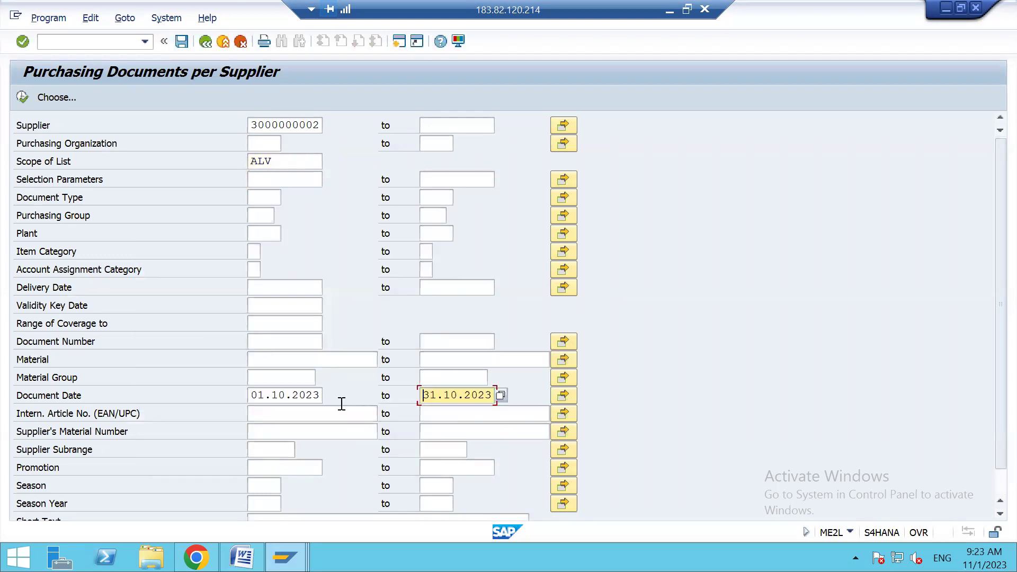
{"action": "left_click", "coordinate": [22, 97]}
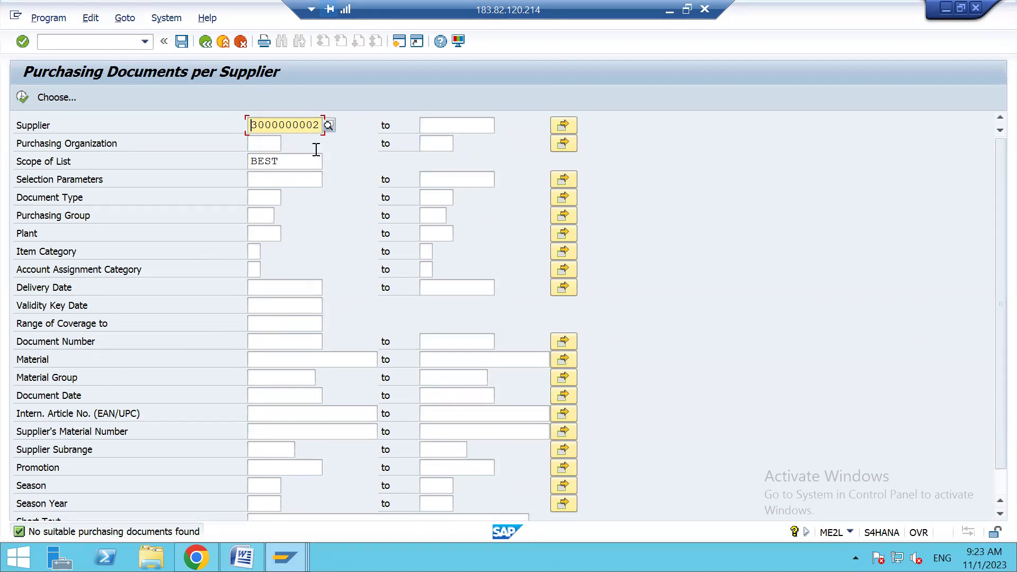
Bring up the vendor account number search help on the Supplier field.
{"action": "left_click", "coordinate": [329, 239]}
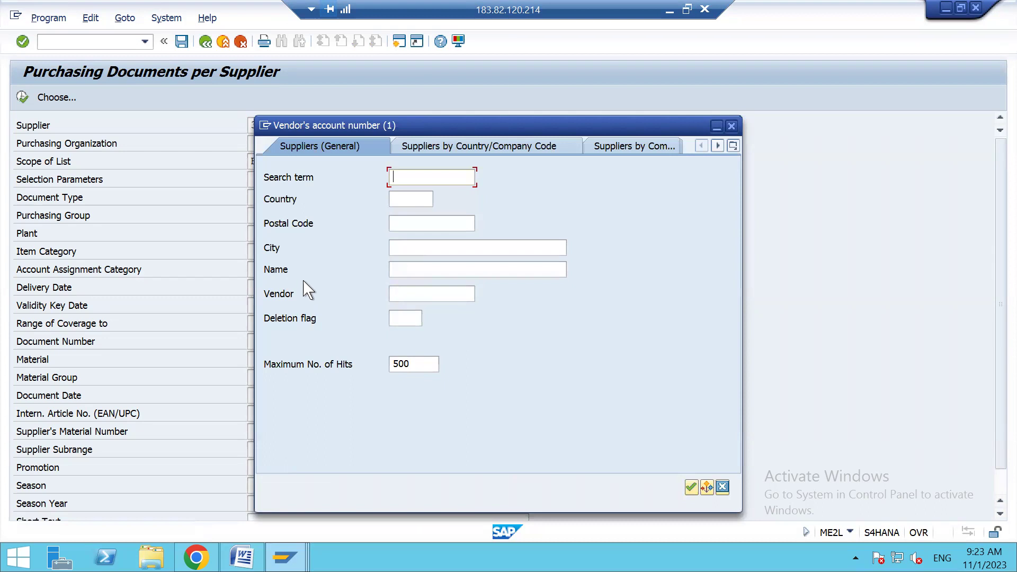
Search suppliers by company code 1710 and pick supplier 17300003 from the results.
{"action": "left_click", "coordinate": [733, 146]}
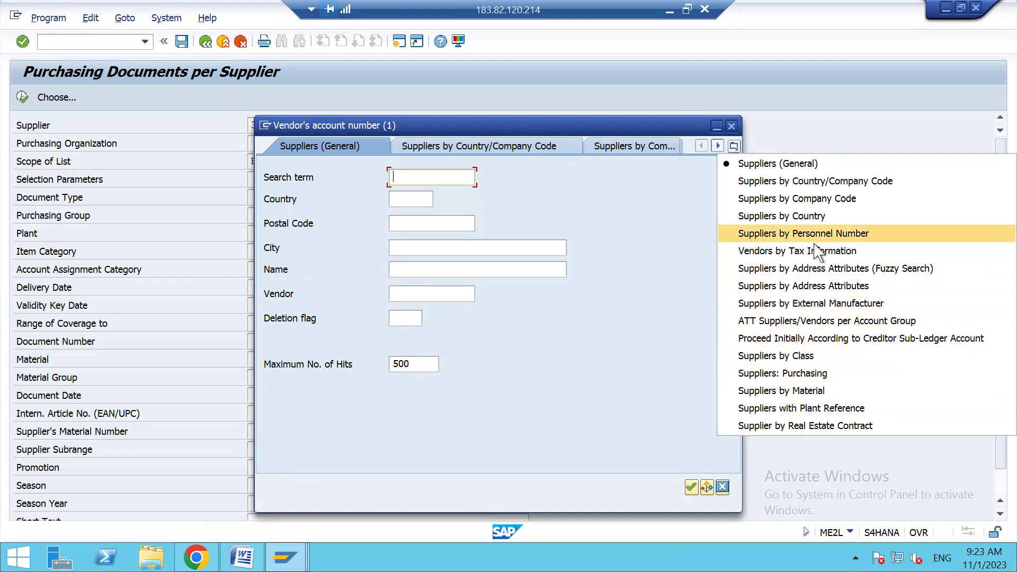
{"action": "left_click", "coordinate": [804, 202]}
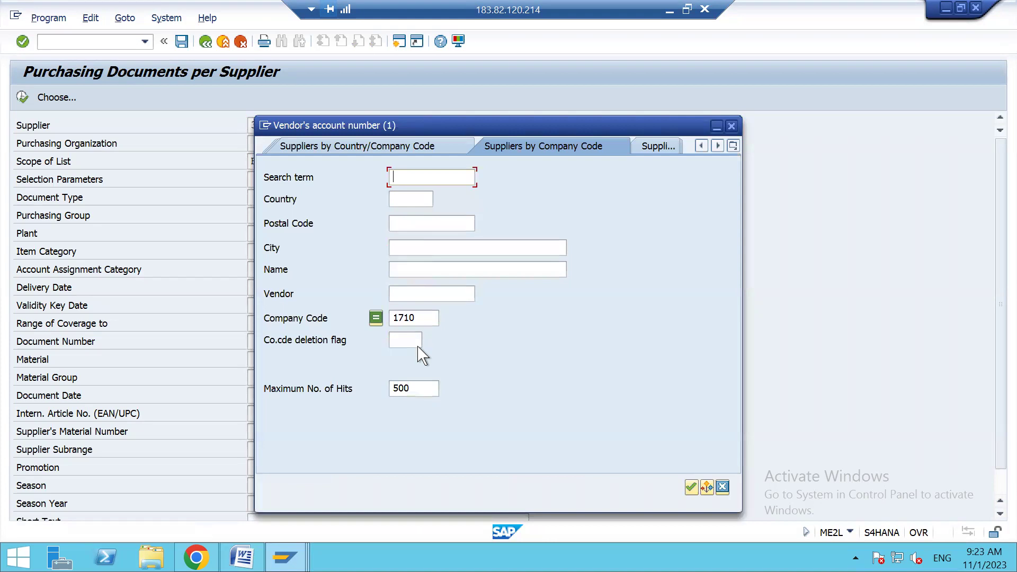
{"action": "left_click", "coordinate": [690, 486]}
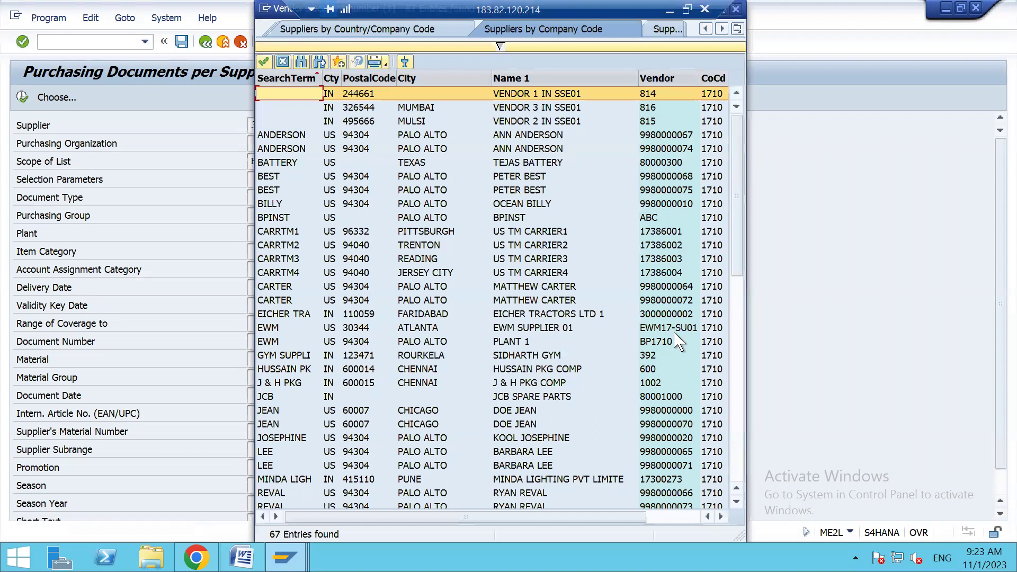
{"action": "scroll", "coordinate": [648, 377], "scroll_direction": "down", "scroll_amount": 3}
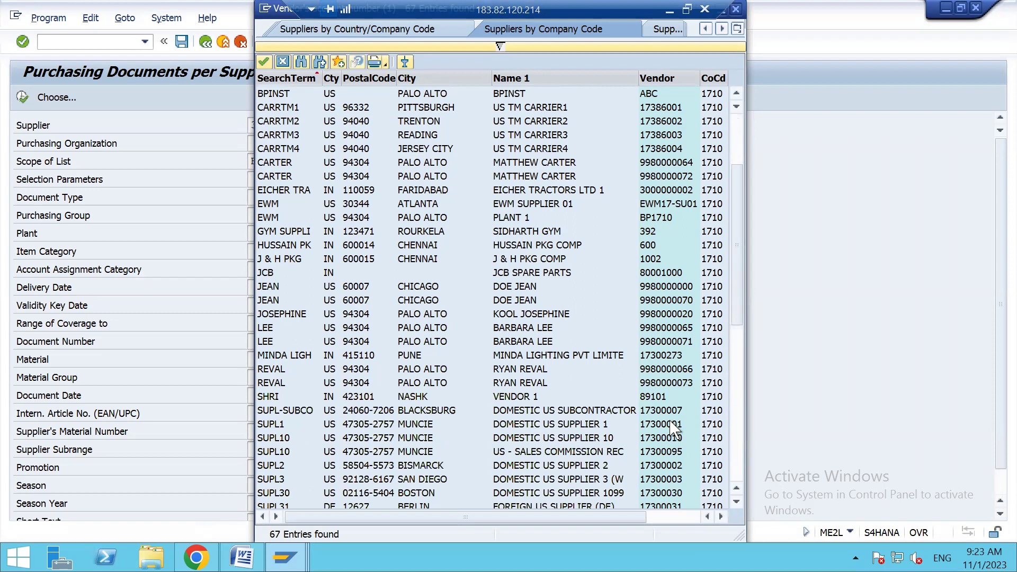
{"action": "double_click", "coordinate": [667, 481]}
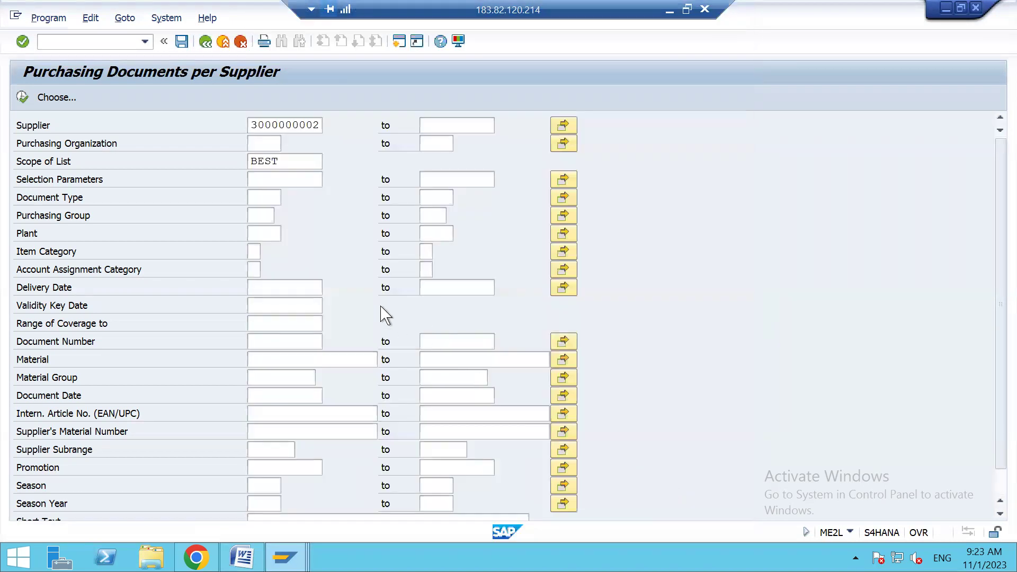
Execute ME2L to list purchase orders for supplier 17300003.
{"action": "left_click", "coordinate": [21, 97]}
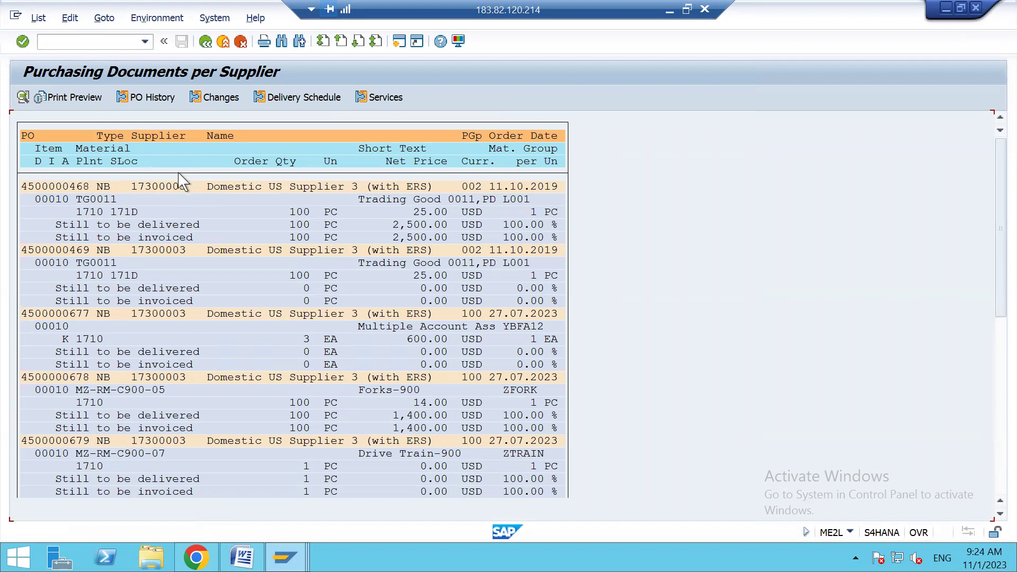
{"action": "double_click", "coordinate": [70, 191]}
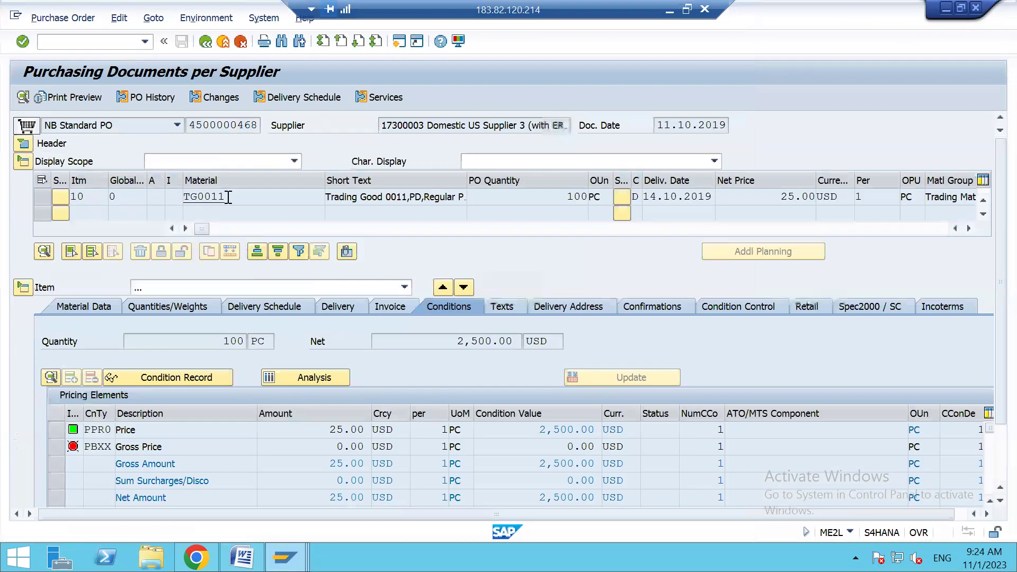
{"action": "left_click_drag", "start_coordinate": [238, 197], "coordinate": [176, 197]}
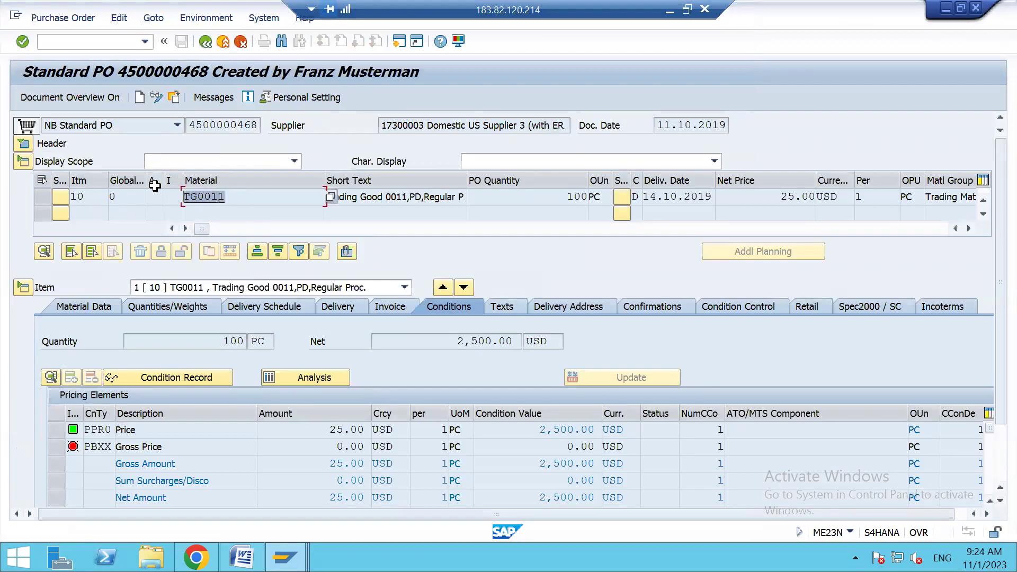
{"action": "key", "text": "Left"}
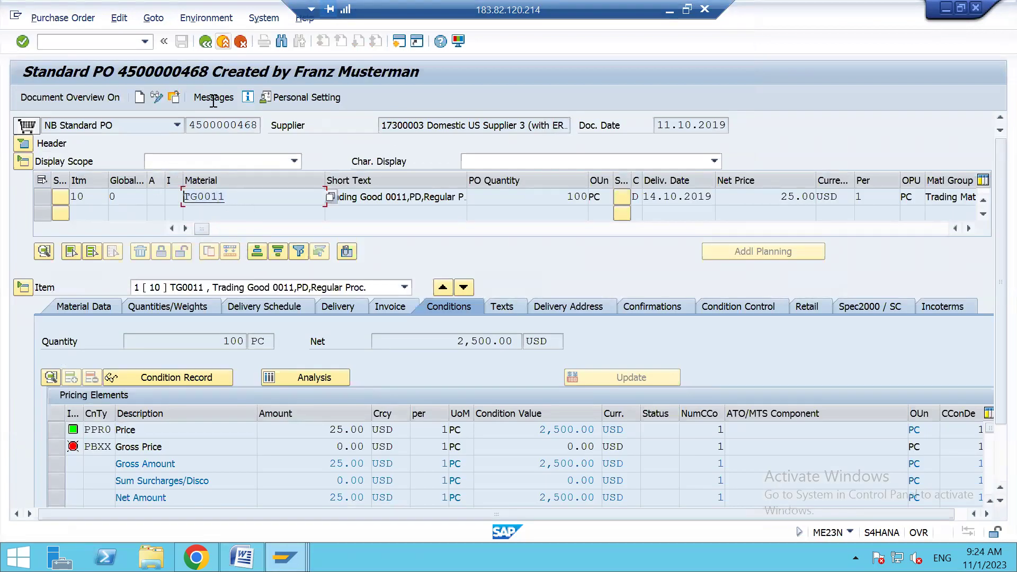
{"action": "key", "text": "F3"}
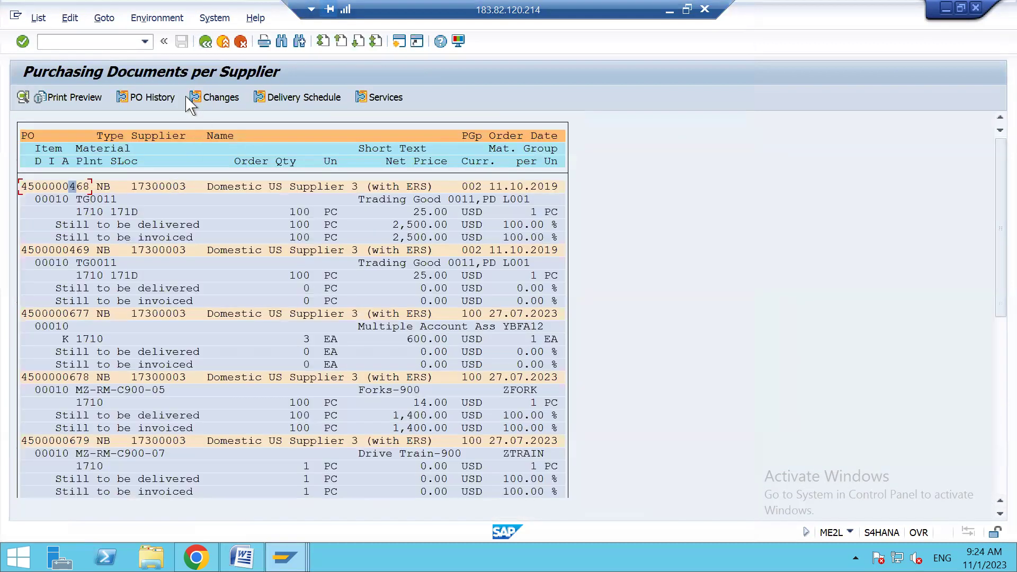
{"action": "key", "text": "F3"}
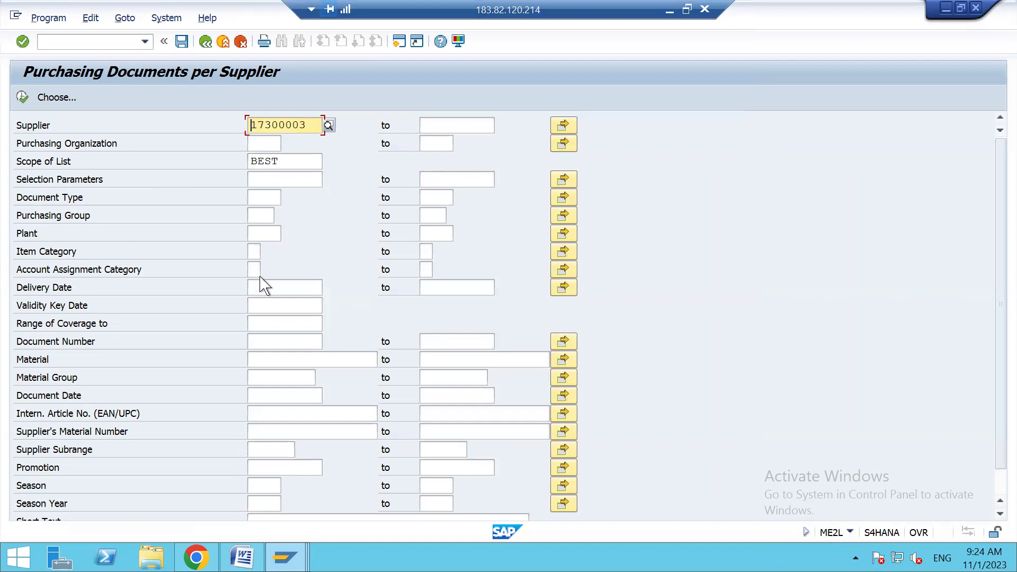
{"action": "key", "text": "F3"}
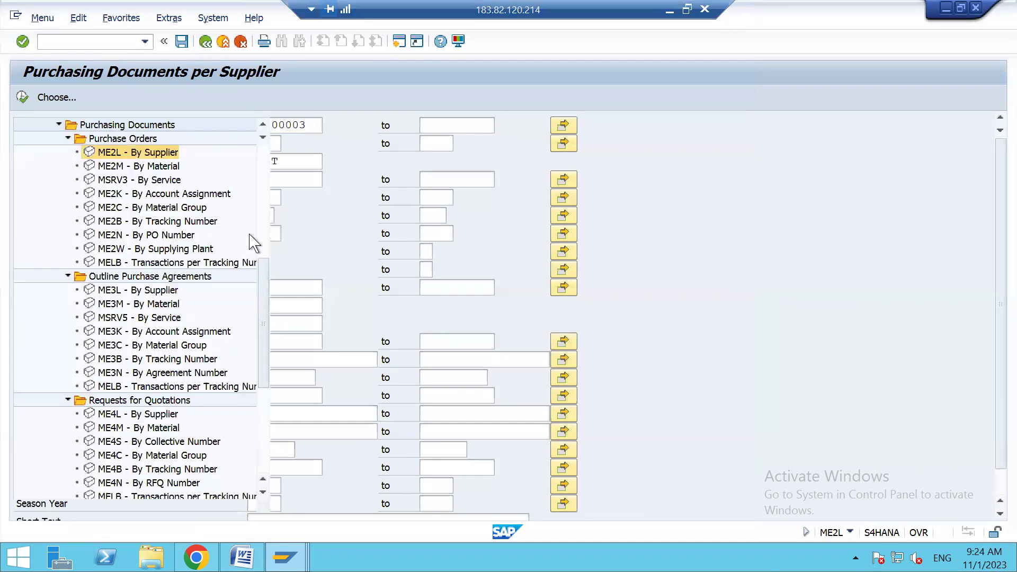
Run ME2M for material TG0011 to list its purchase orders.
{"action": "double_click", "coordinate": [120, 167]}
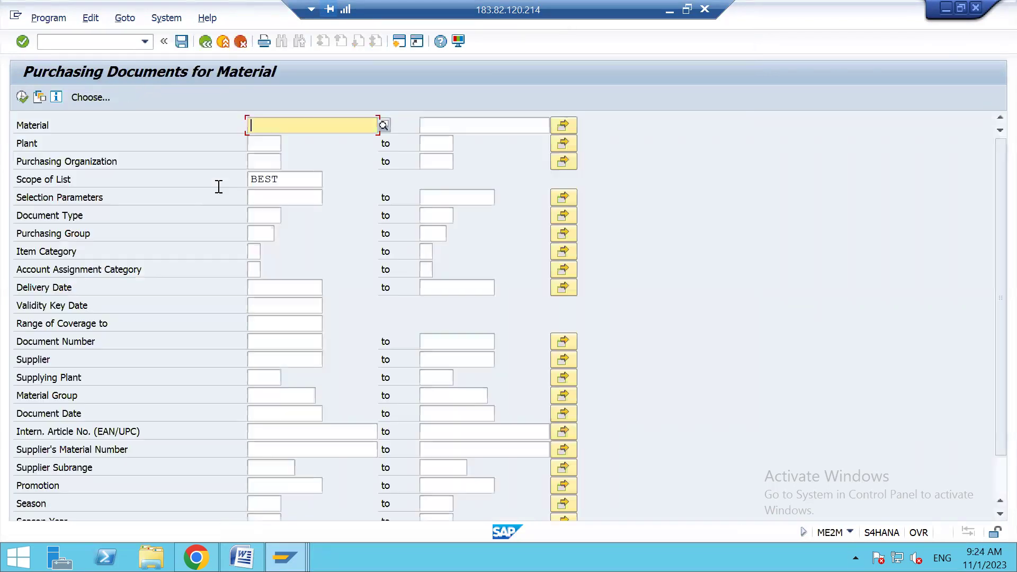
{"action": "type", "text": "TG0011"}
{"action": "key", "text": "Return"}
{"action": "left_click", "coordinate": [23, 97]}
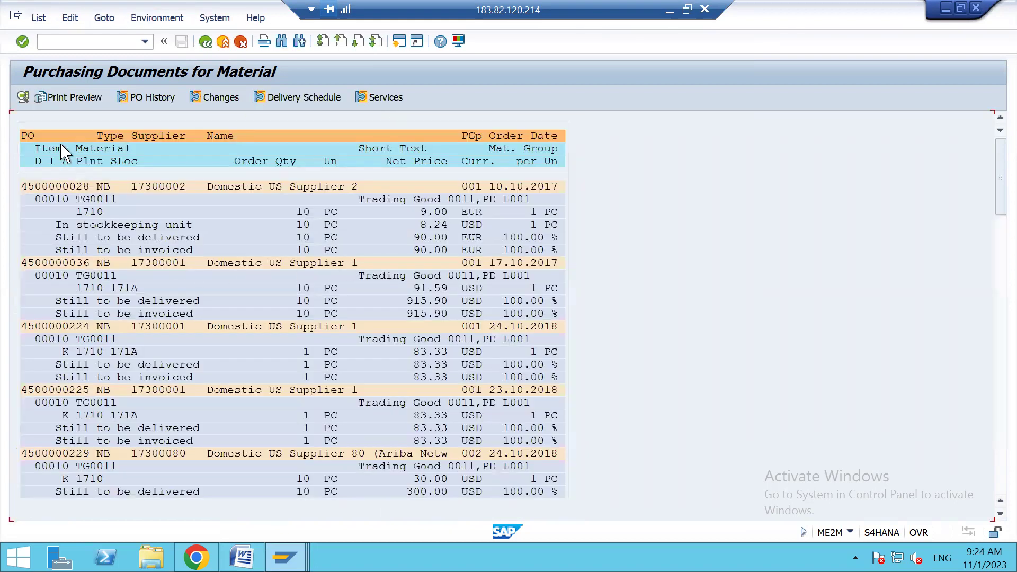
{"action": "scroll", "coordinate": [104, 330], "scroll_direction": "down", "scroll_amount": 1}
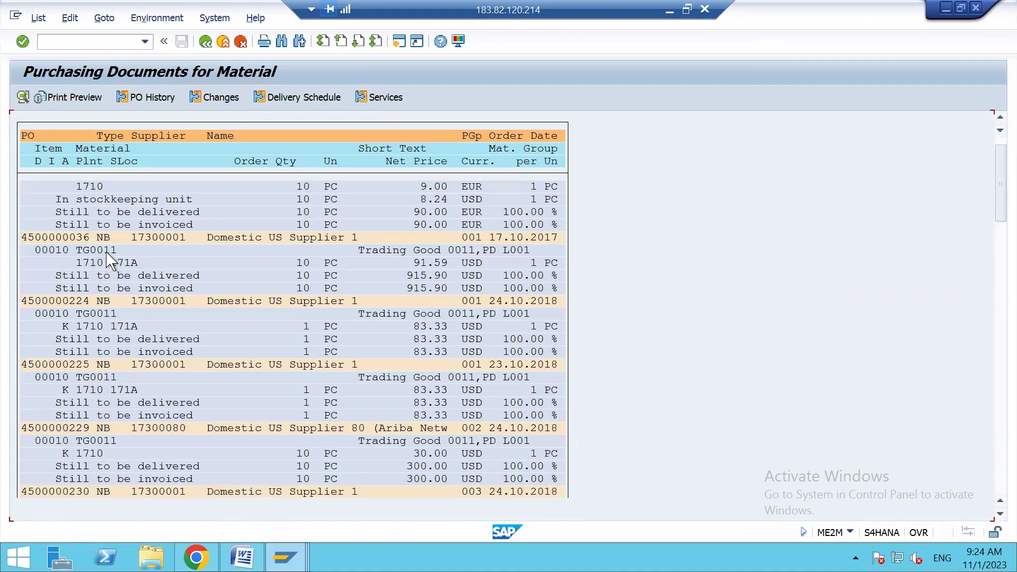
{"action": "scroll", "coordinate": [111, 326], "scroll_direction": "down", "scroll_amount": 1}
{"action": "scroll", "coordinate": [159, 351], "scroll_direction": "down", "scroll_amount": 2}
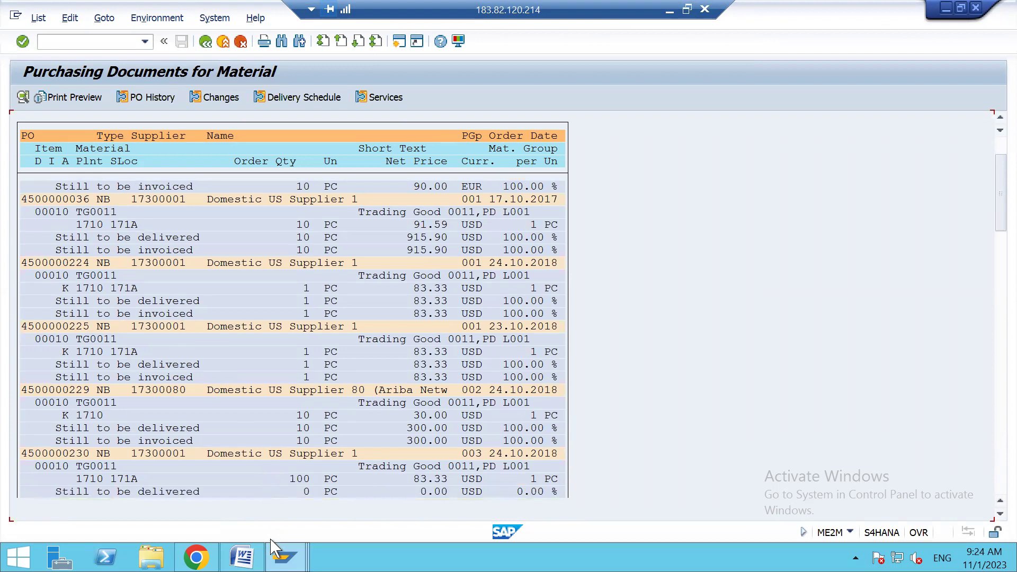
Return to the ME2M report window and back out to SAP Easy Access.
{"action": "left_click", "coordinate": [285, 557]}
{"action": "left_click", "coordinate": [305, 512]}
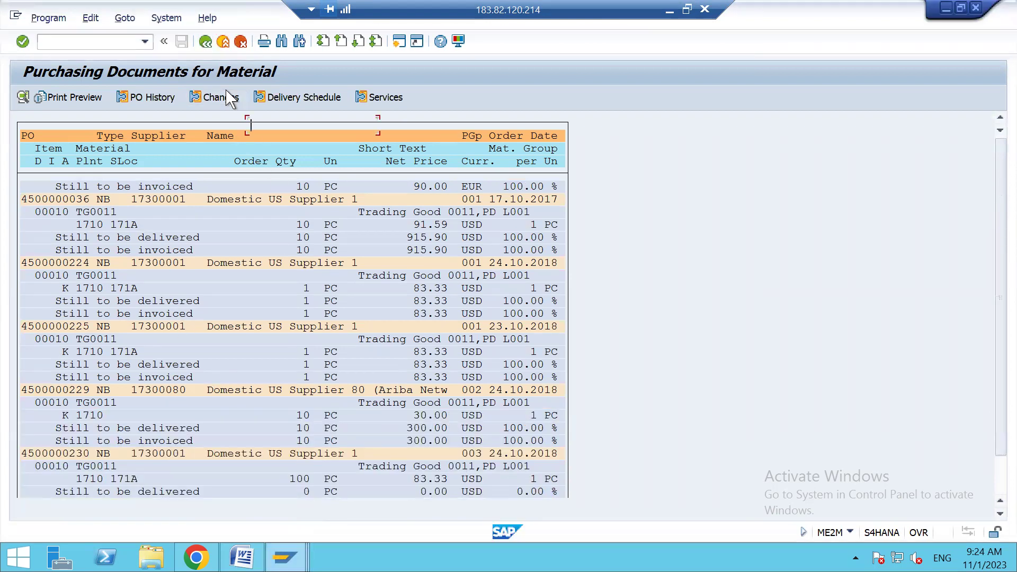
{"action": "key", "text": "F3"}
{"action": "key", "text": "F3"}
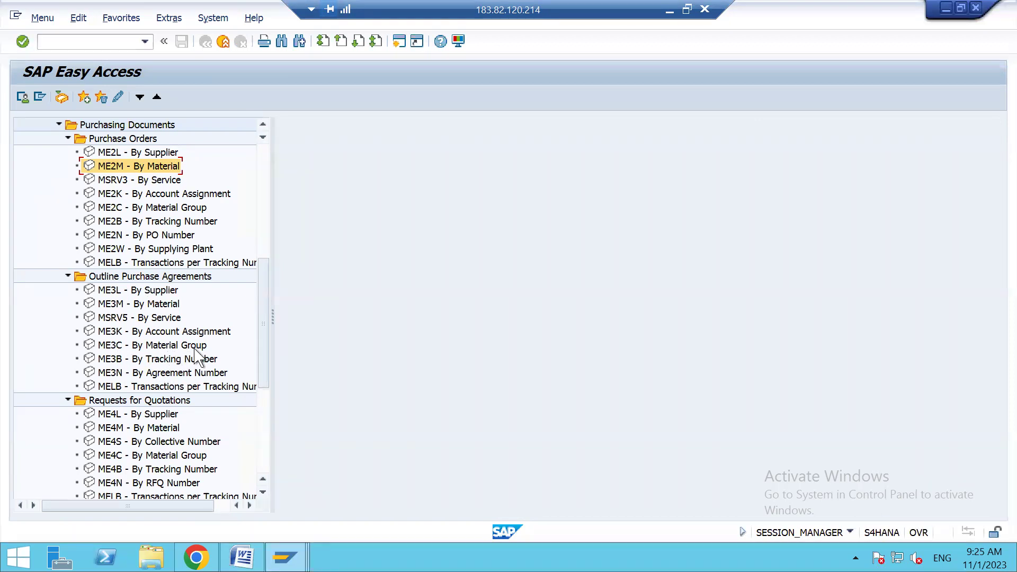
{"action": "scroll", "coordinate": [266, 365], "scroll_direction": "down", "scroll_amount": 2}
{"action": "scroll", "coordinate": [239, 358], "scroll_direction": "down", "scroll_amount": 2}
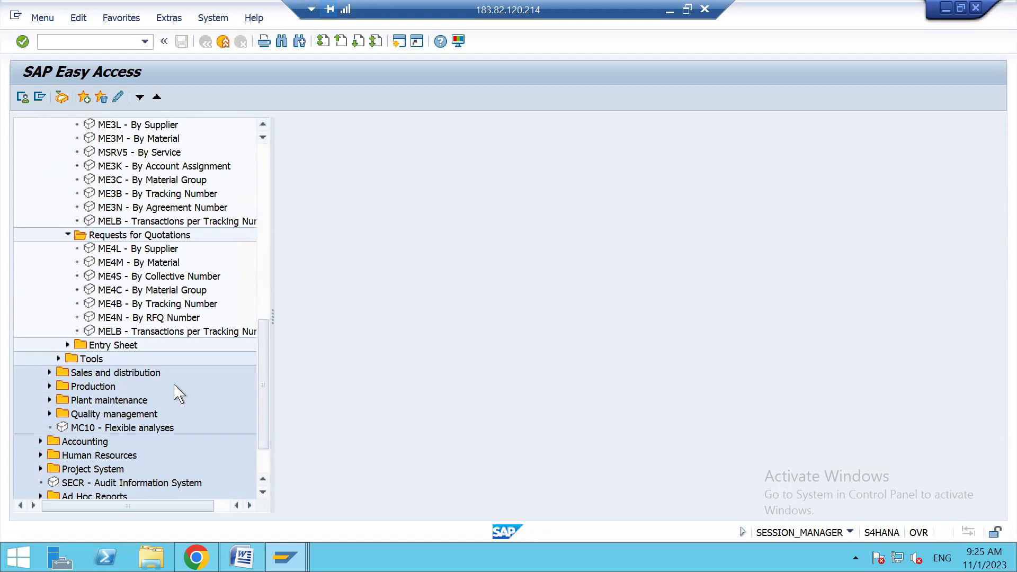
{"action": "left_click_drag", "start_coordinate": [258, 408], "coordinate": [262, 274]}
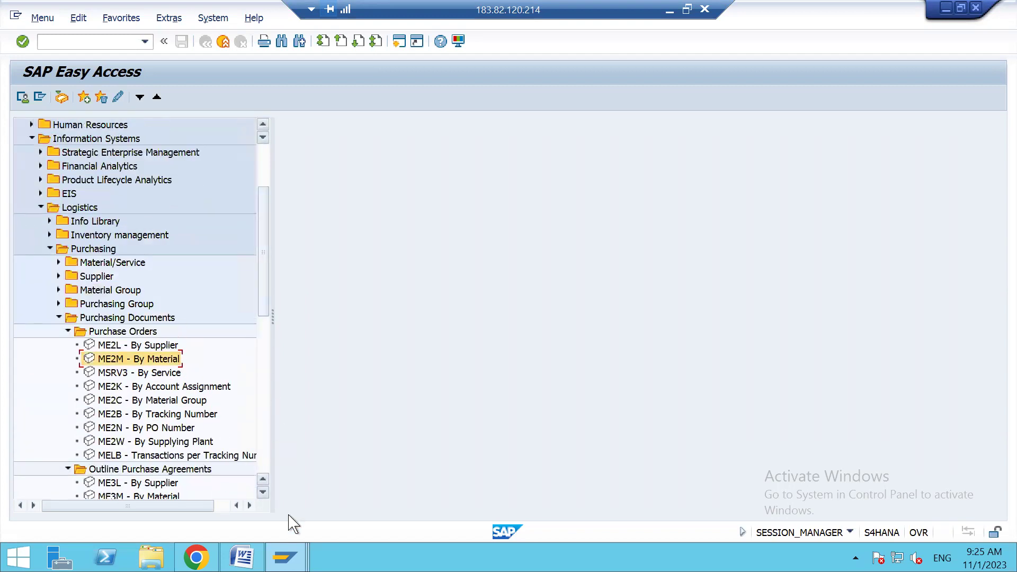
Switch to the Word summary document on purchase reports in SAP MM.
{"action": "left_click", "coordinate": [242, 556]}
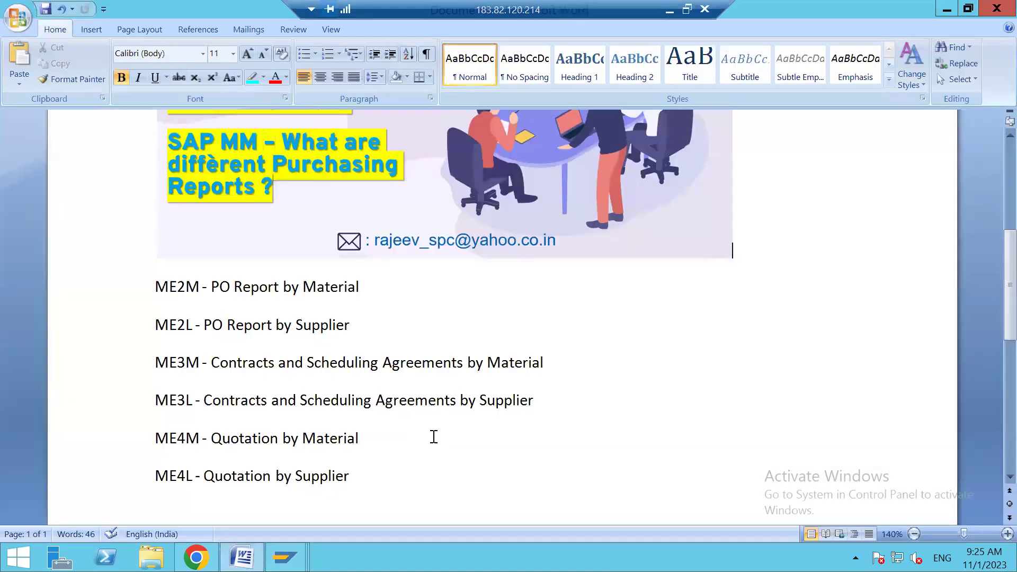
{"action": "scroll", "coordinate": [434, 438], "scroll_direction": "up", "scroll_amount": 5}
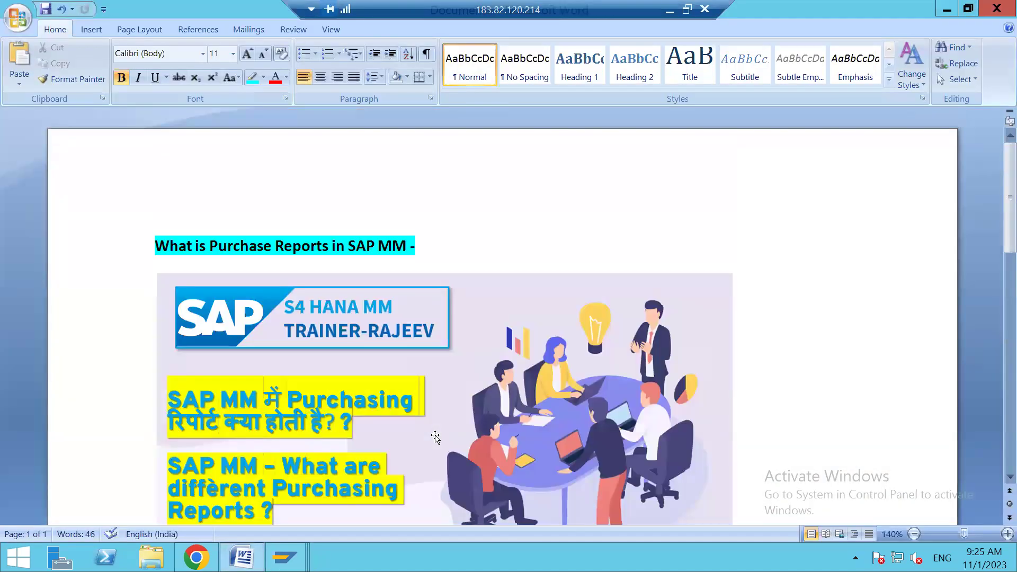